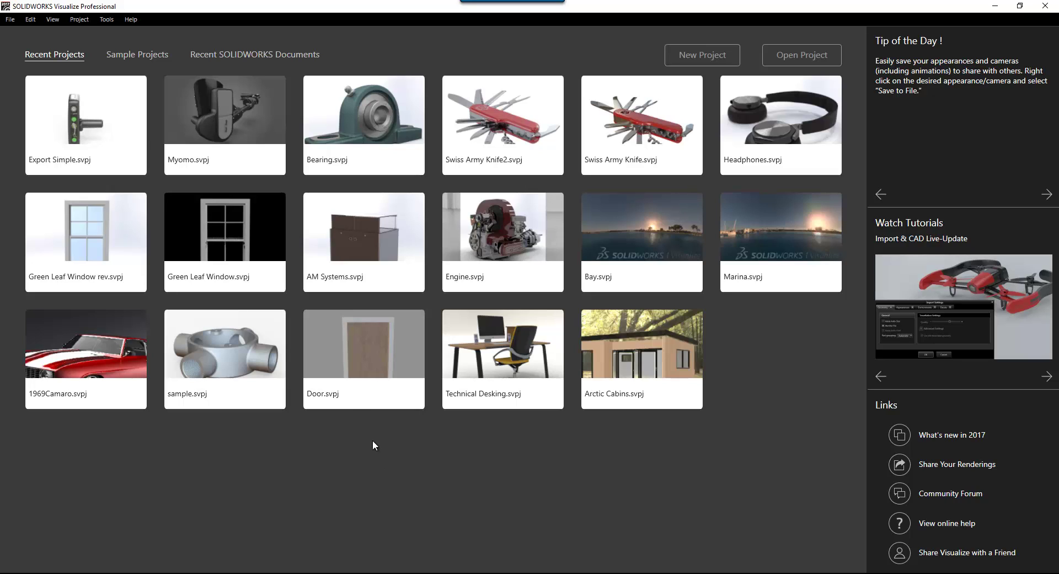
Step: Browse the Sample Projects and Recent SOLIDWORKS Documents lists, then bring the Myopro assembly window forward
click(139, 55)
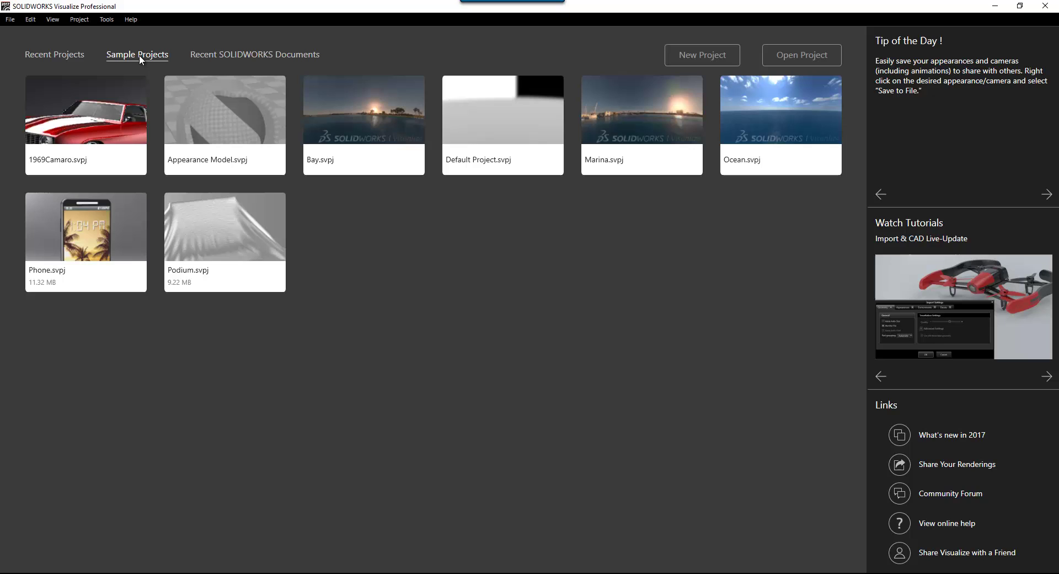
click(219, 57)
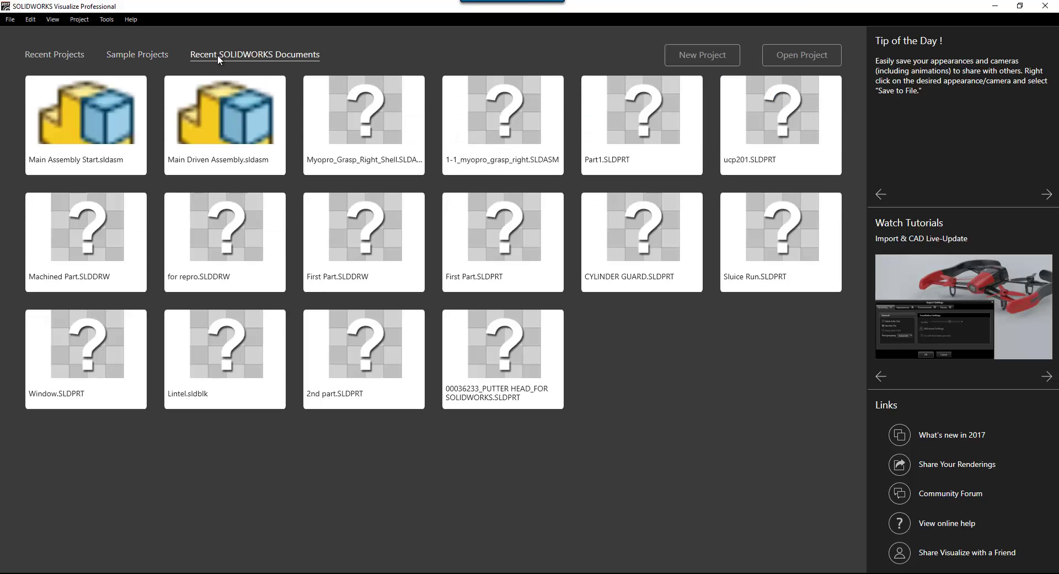
click(69, 54)
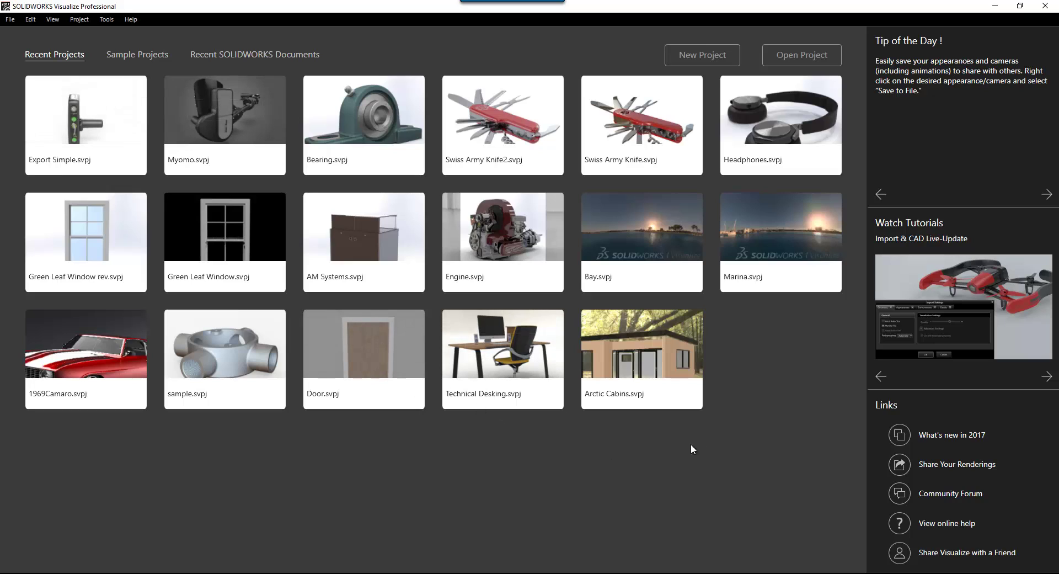
mouse_move(945, 273)
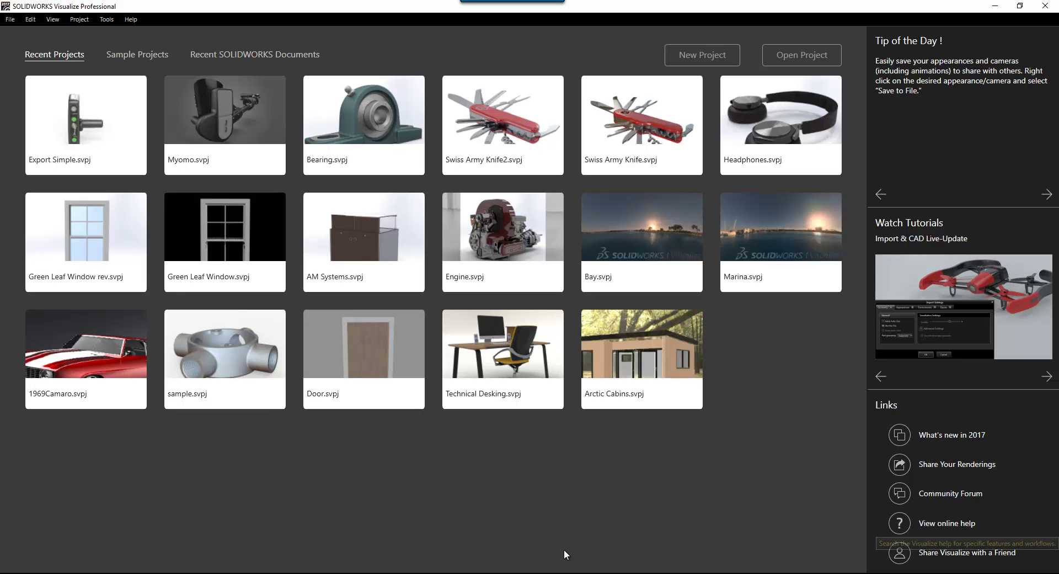
key(alt)
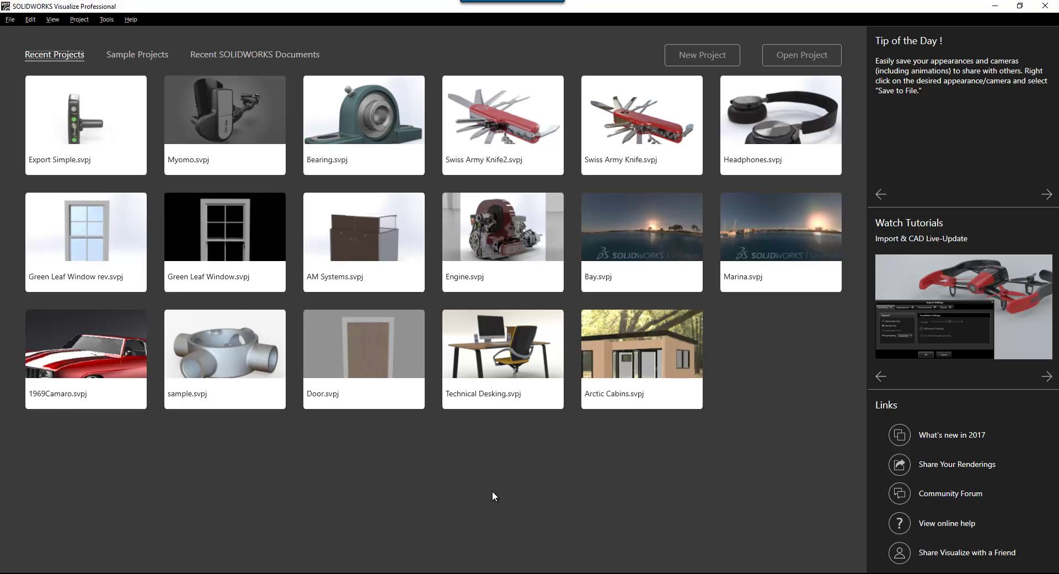
key(alt+Tab)
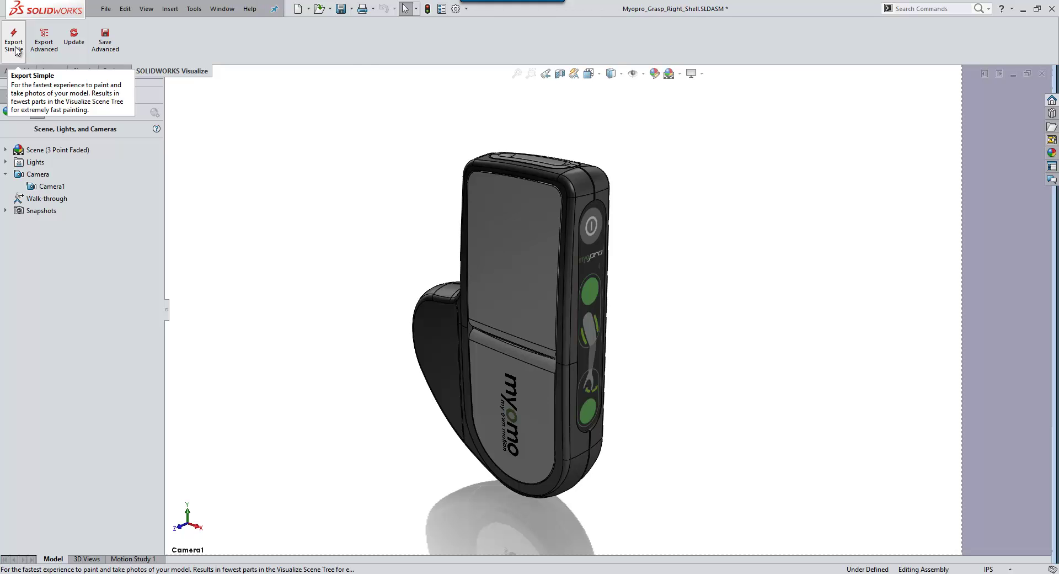
Step: Export the Myopro assembly with Export Simple and paint its shell with Red Paint
click(16, 50)
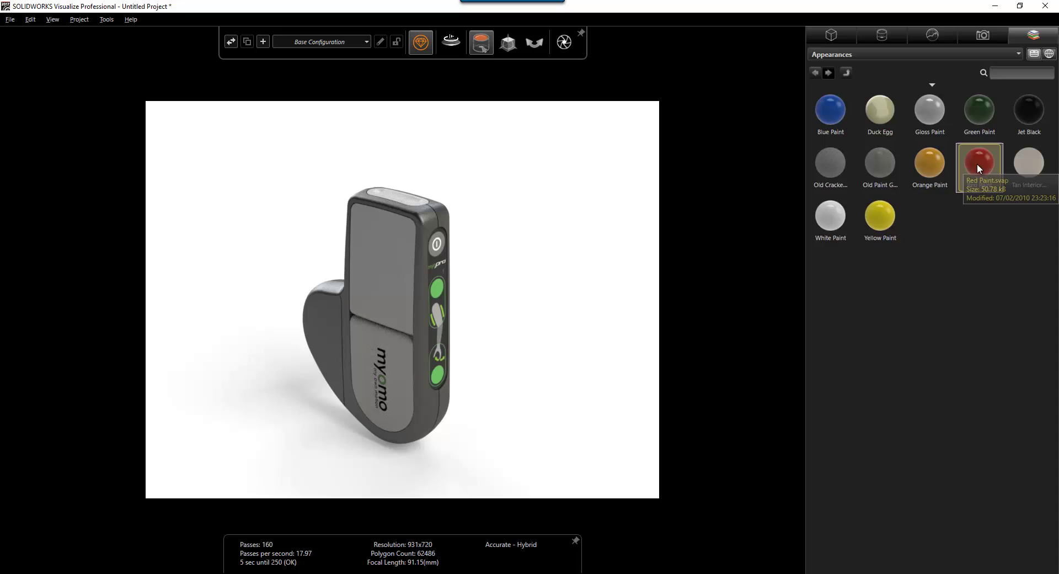
mouse_move(977, 163)
mouse_down()
mouse_move(524, 390)
mouse_move(445, 403)
mouse_up()
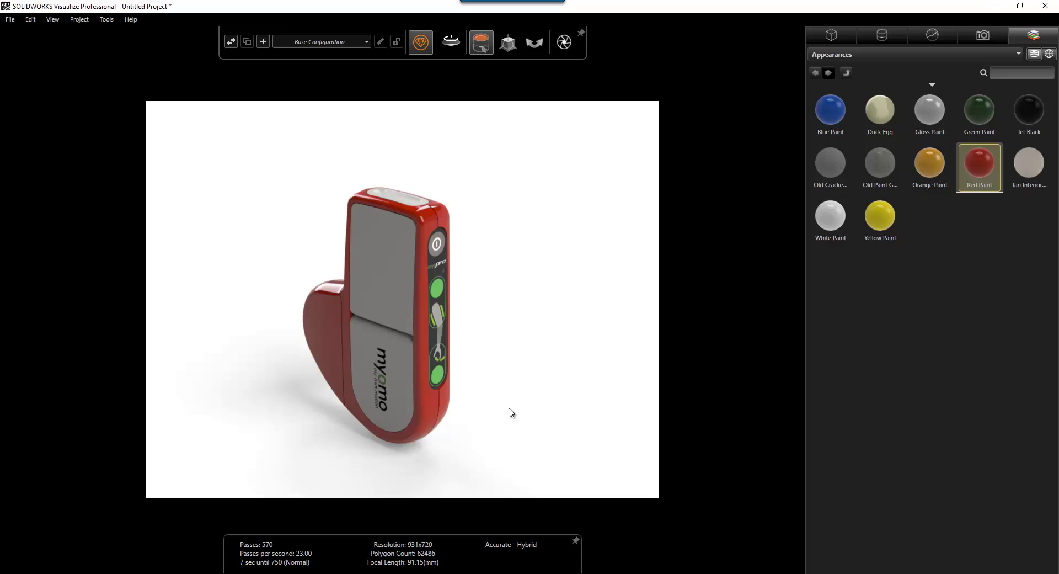
drag(508, 409, 485, 396)
click(111, 18)
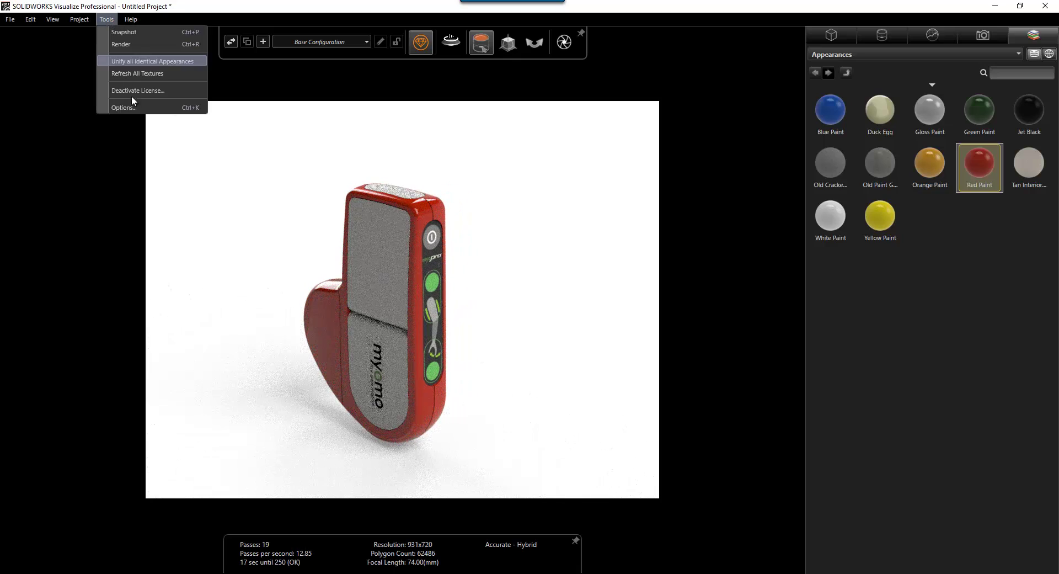
click(134, 108)
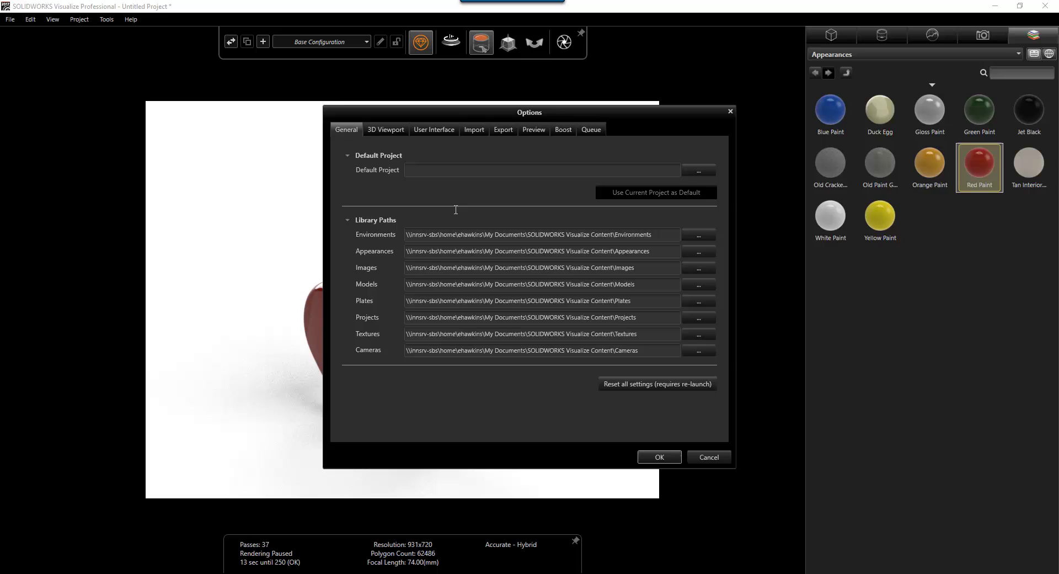
click(433, 129)
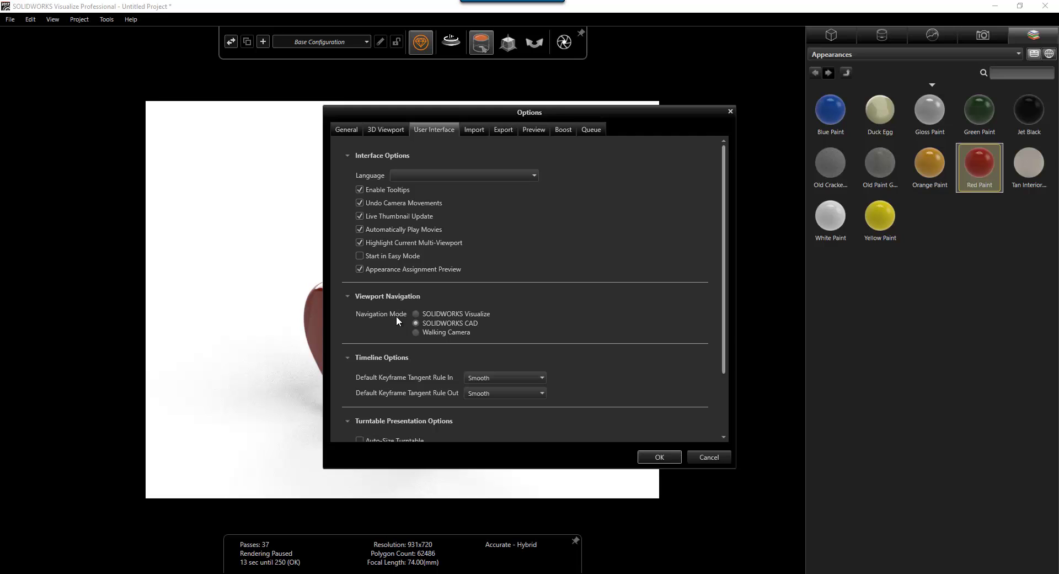
click(698, 456)
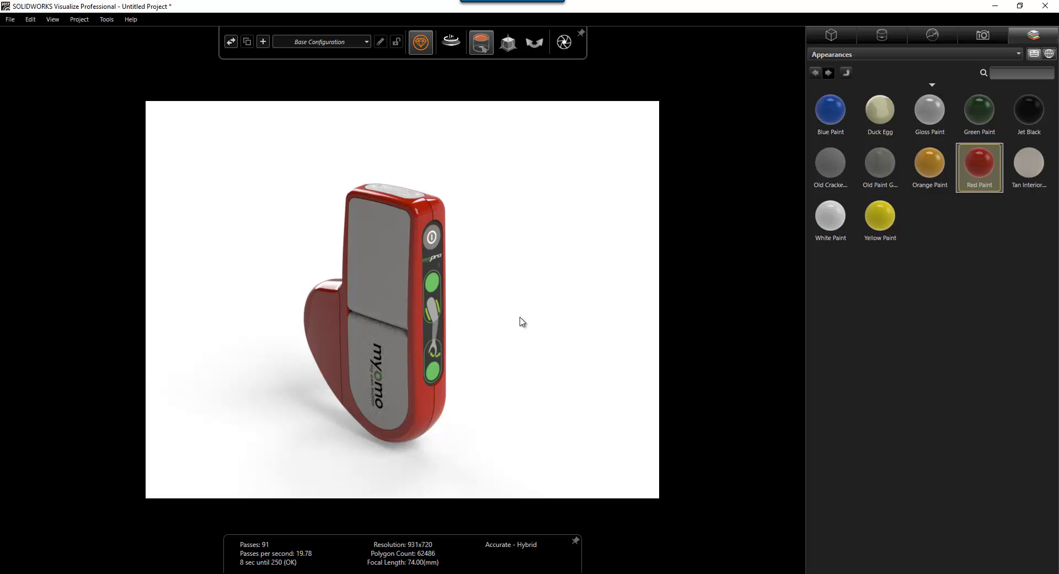
Step: Exit Visualize without saving the red project and return to the SOLIDWORKS assembly
click(12, 21)
click(41, 146)
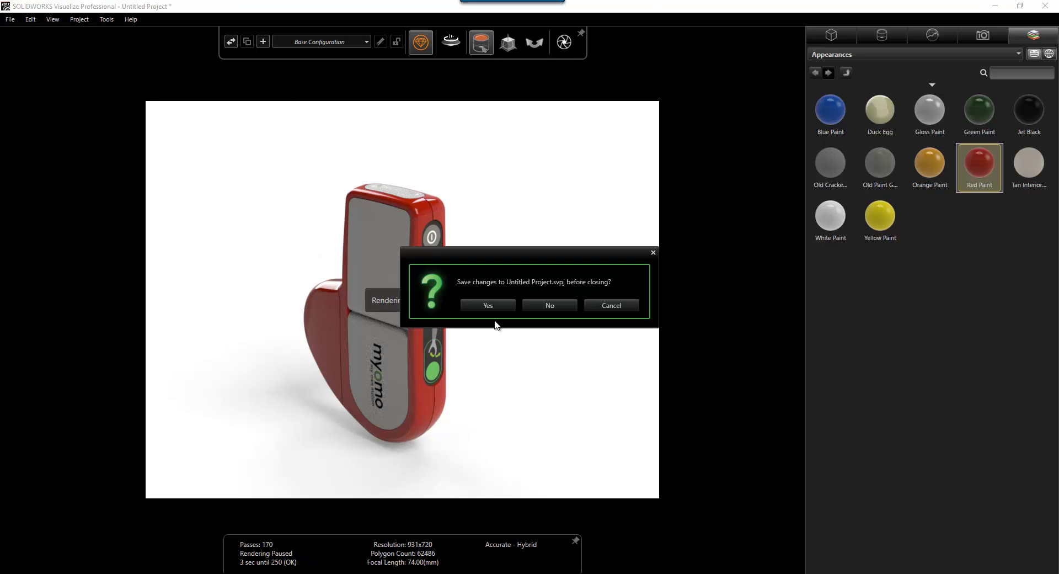
click(573, 307)
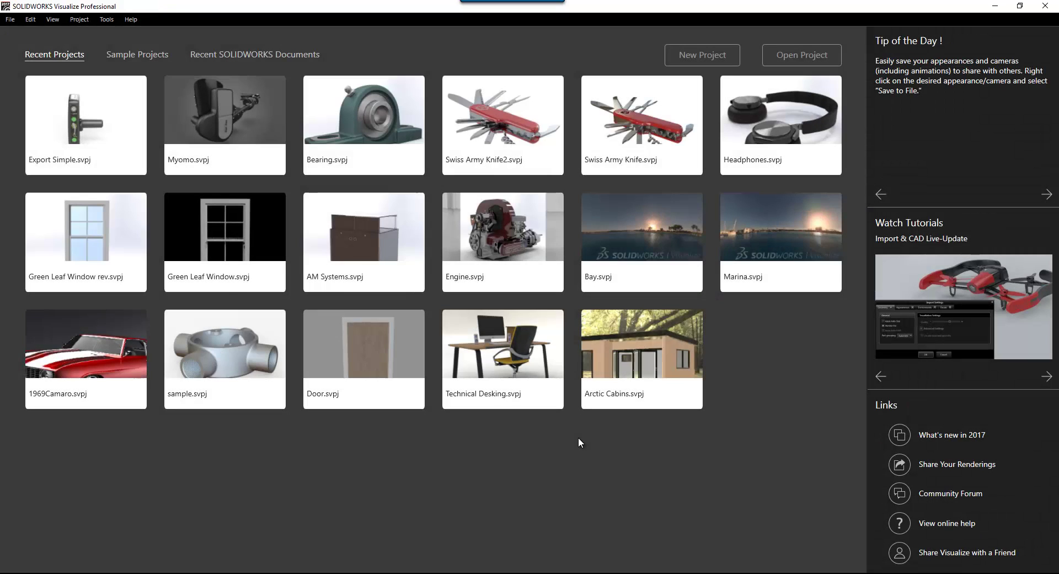
key(alt+Tab)
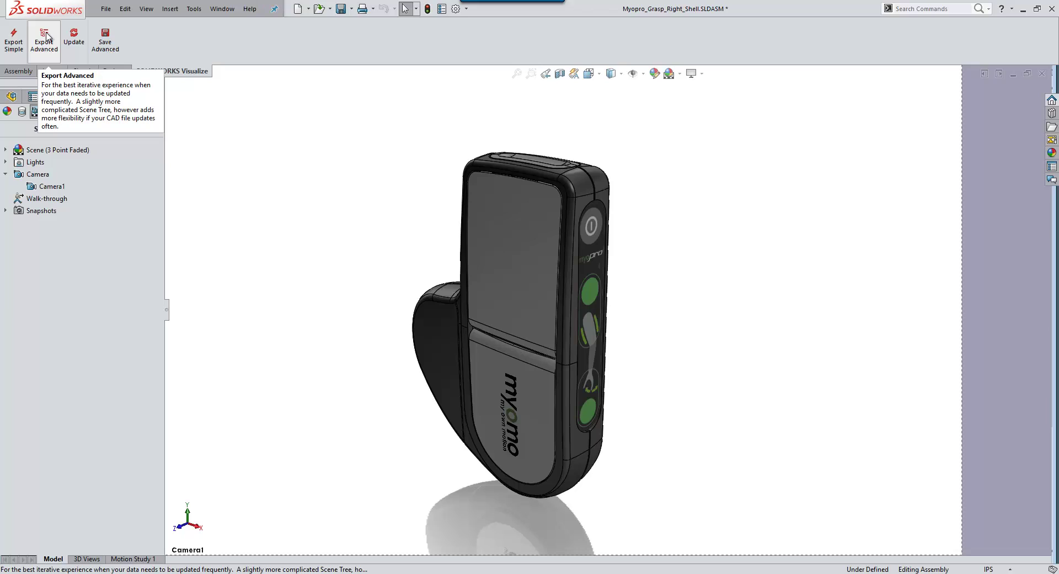
Step: Export the assembly through Export Advanced with the motion study set to None
click(46, 37)
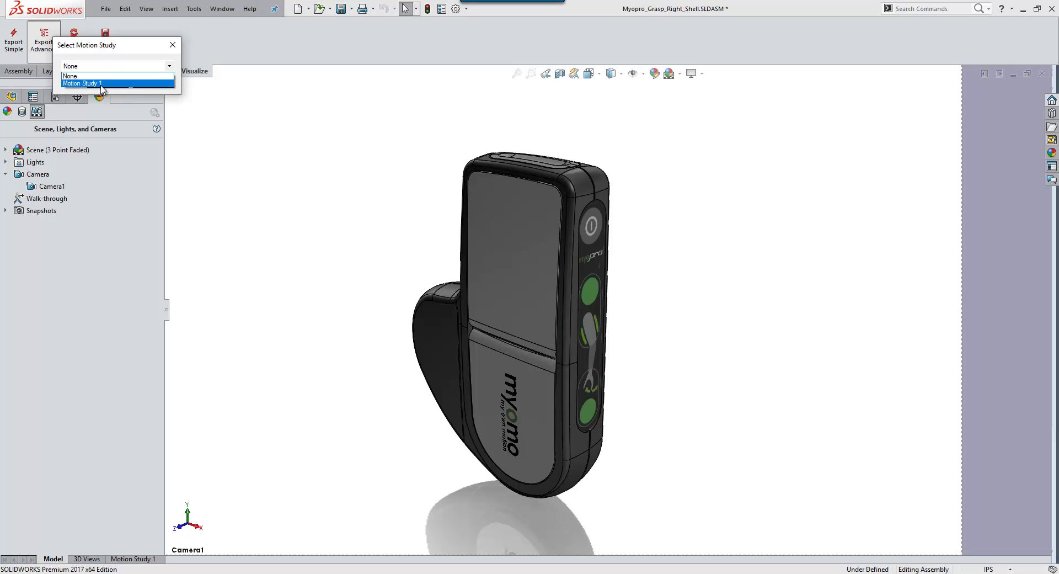
click(97, 76)
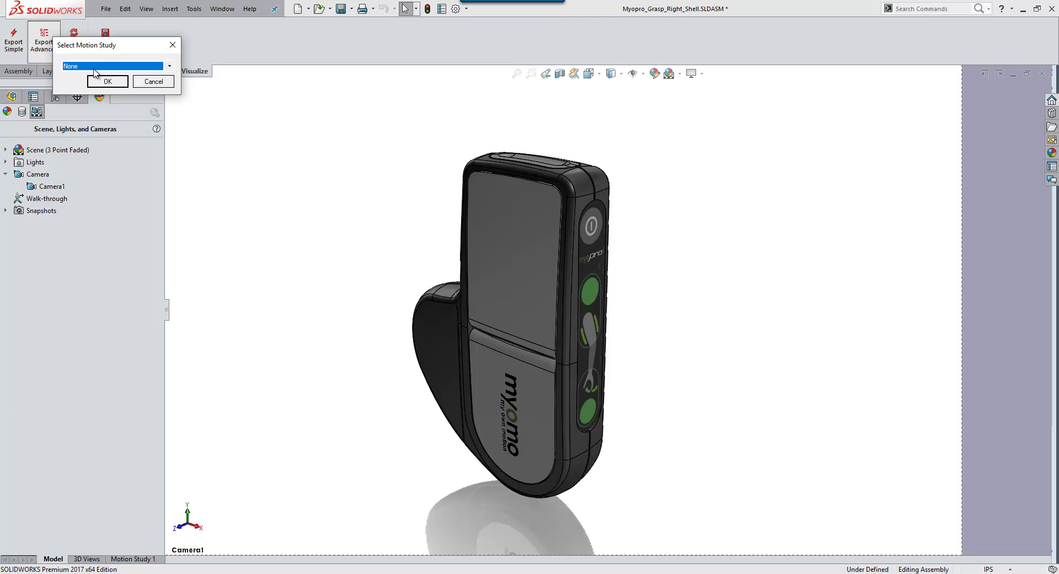
click(108, 81)
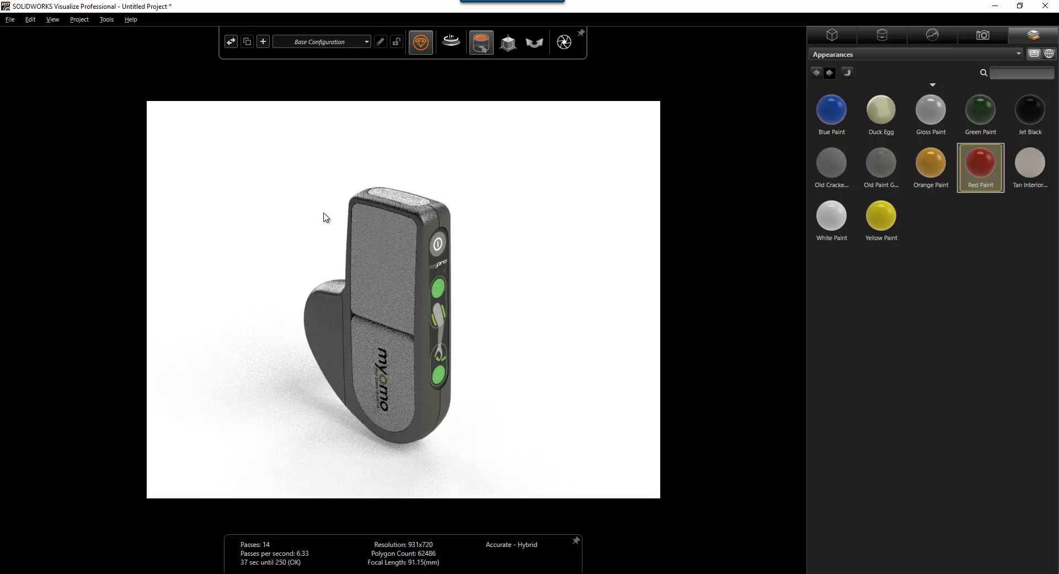
Step: Apply Red Paint to the side shell and grip in the fresh project, then return to SOLIDWORKS
mouse_move(980, 163)
mouse_down()
mouse_move(821, 323)
mouse_move(442, 399)
mouse_up()
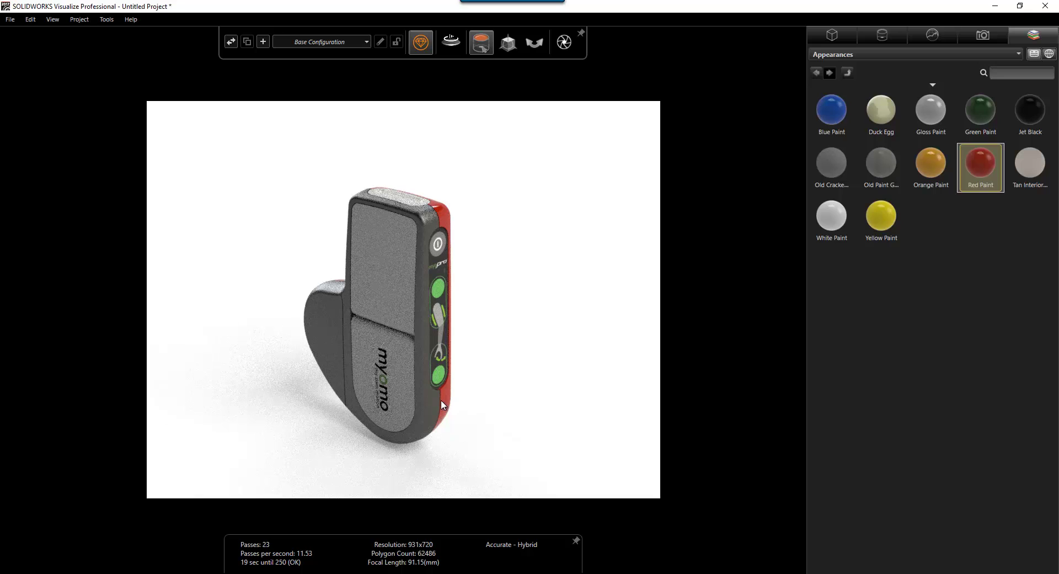
mouse_move(981, 164)
mouse_down()
mouse_move(709, 325)
mouse_move(438, 405)
mouse_move(466, 329)
mouse_move(464, 295)
mouse_move(328, 322)
mouse_up()
mouse_move(513, 379)
mouse_down()
mouse_move(397, 378)
mouse_move(579, 308)
mouse_up()
drag(981, 163, 469, 307)
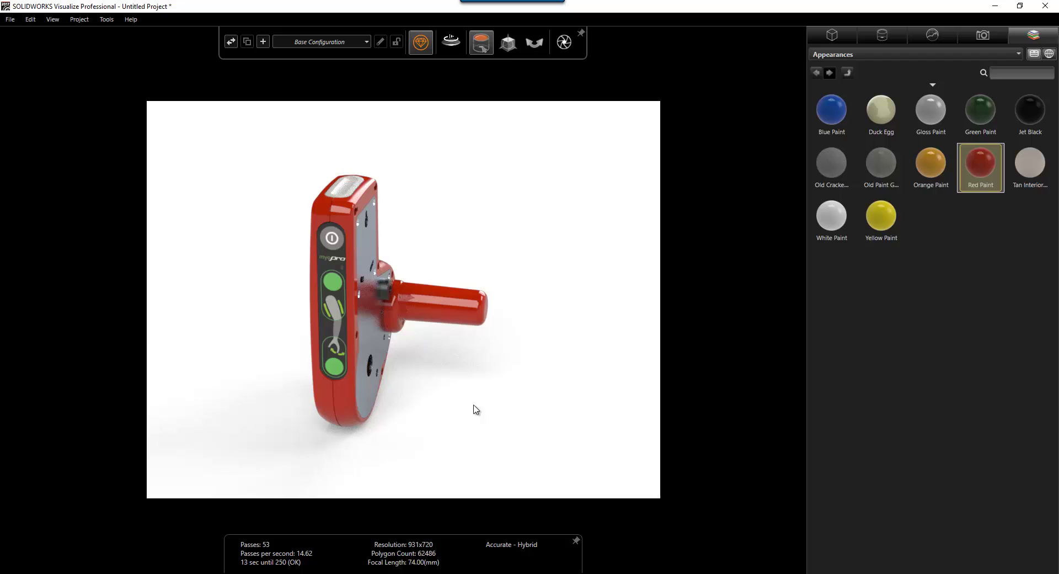
key(alt+Tab)
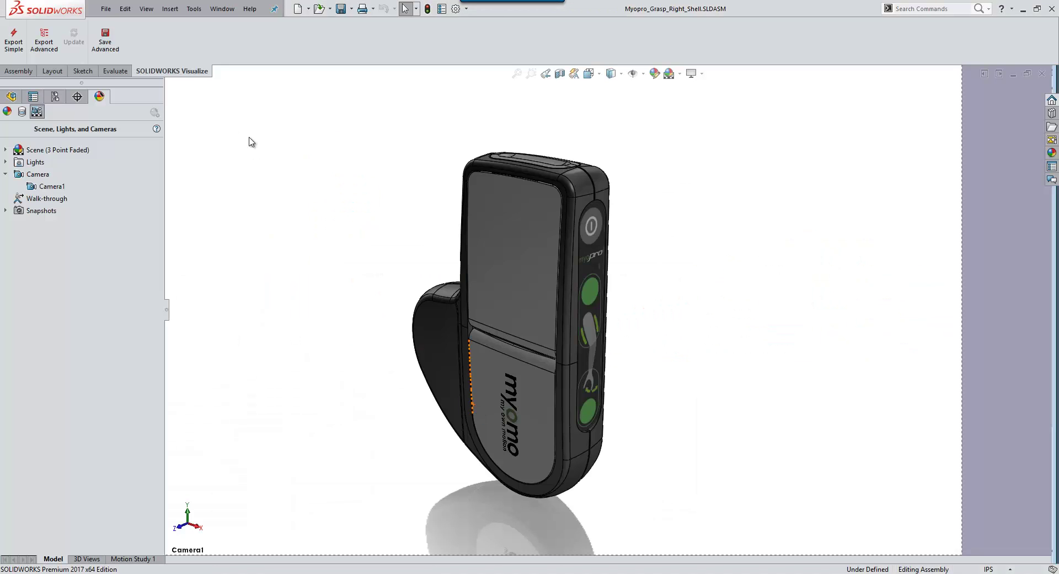
Step: Activate the Exploded View configuration, expand ExplView1, and send the update to Visualize
click(55, 97)
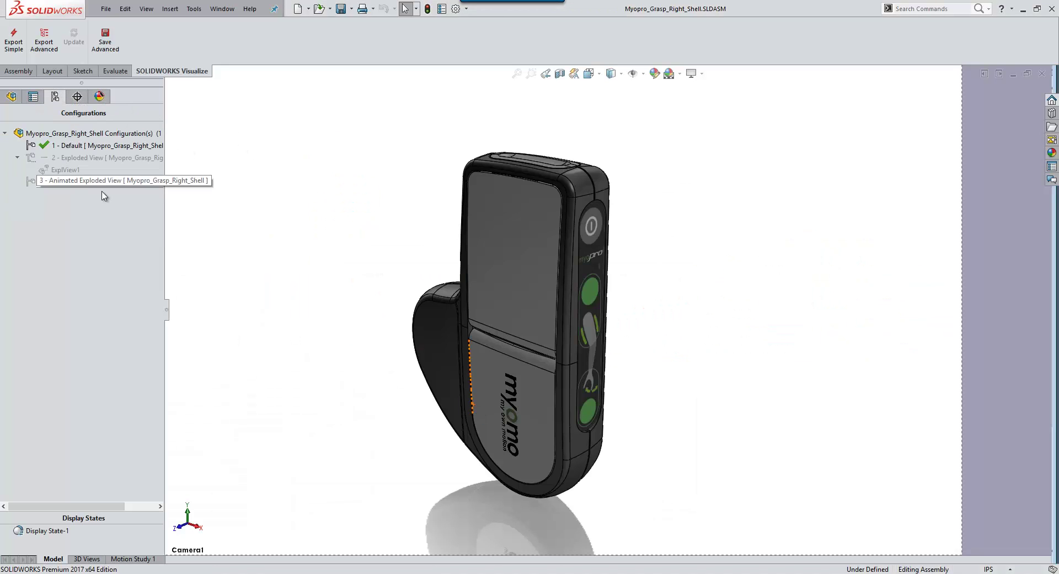
double_click(71, 160)
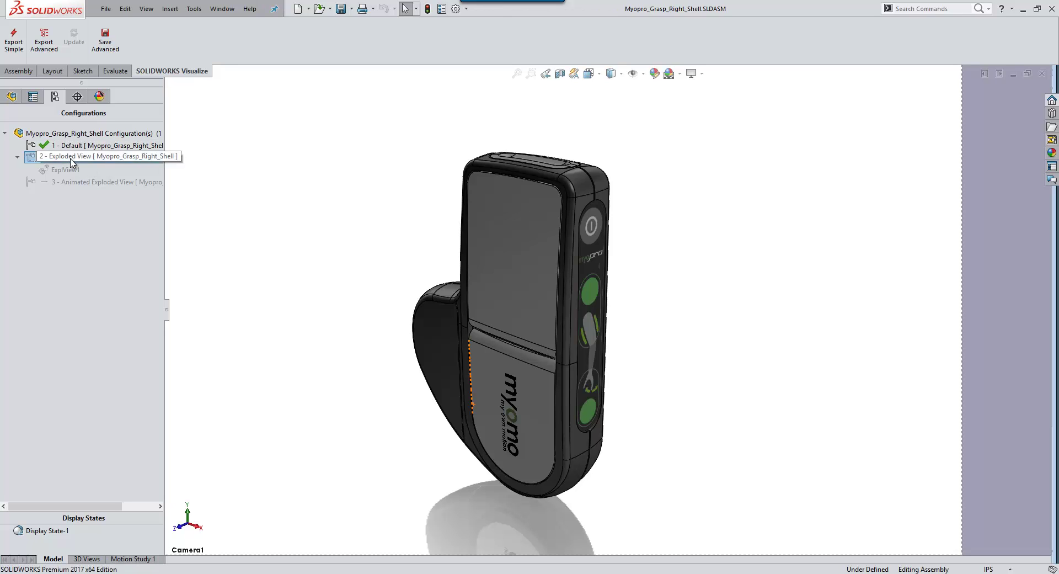
double_click(60, 170)
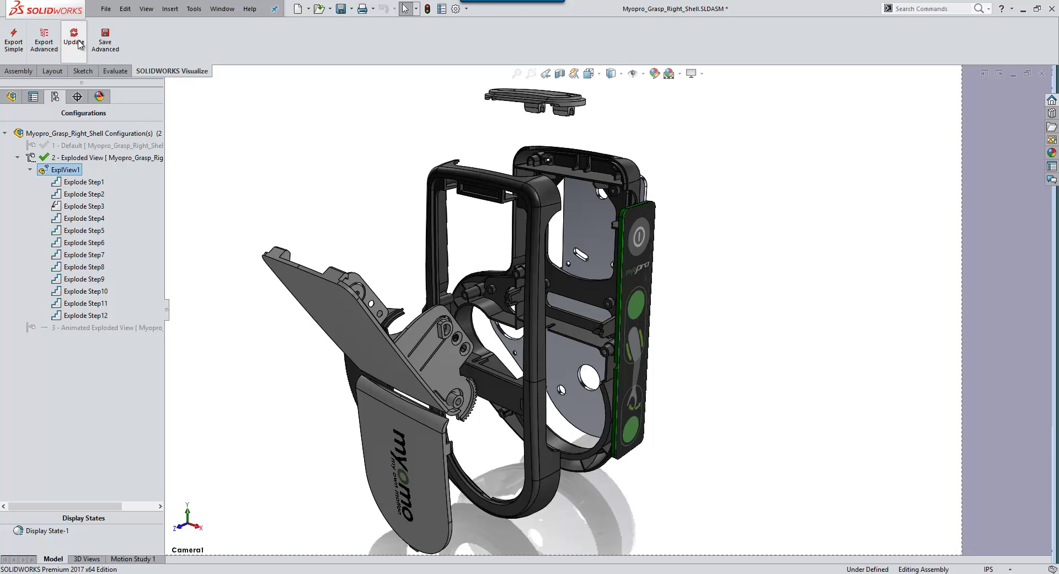
click(75, 39)
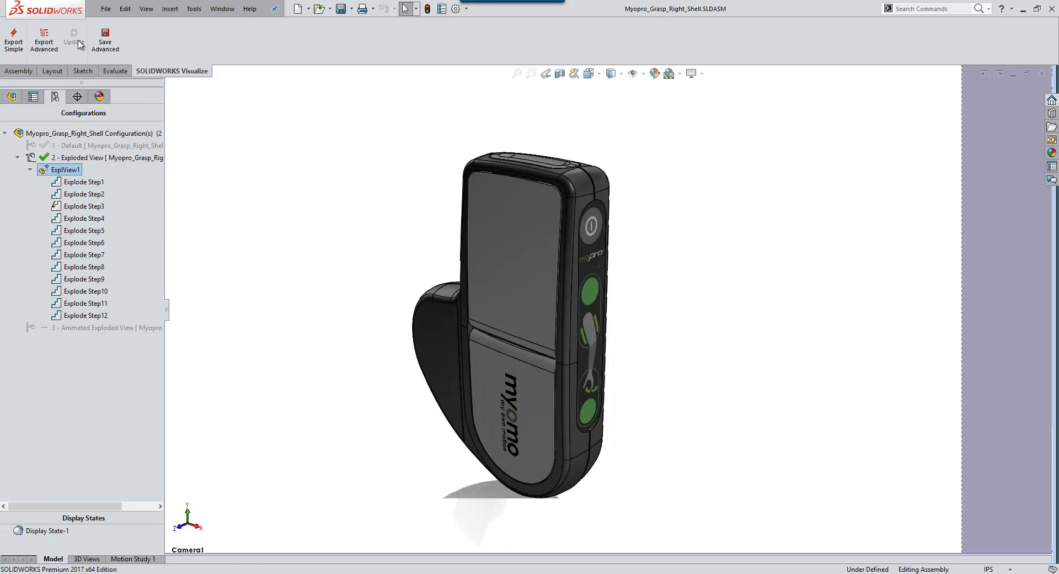
Step: Accept re-importing the modified Myopro assembly in Visualize and orbit around the exploded model
mouse_move(507, 569)
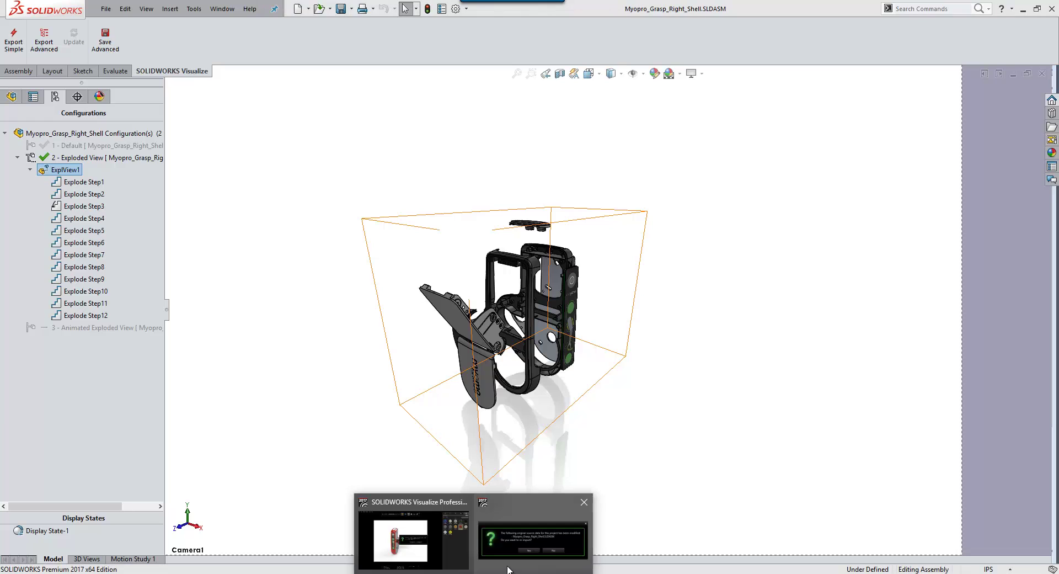
click(525, 521)
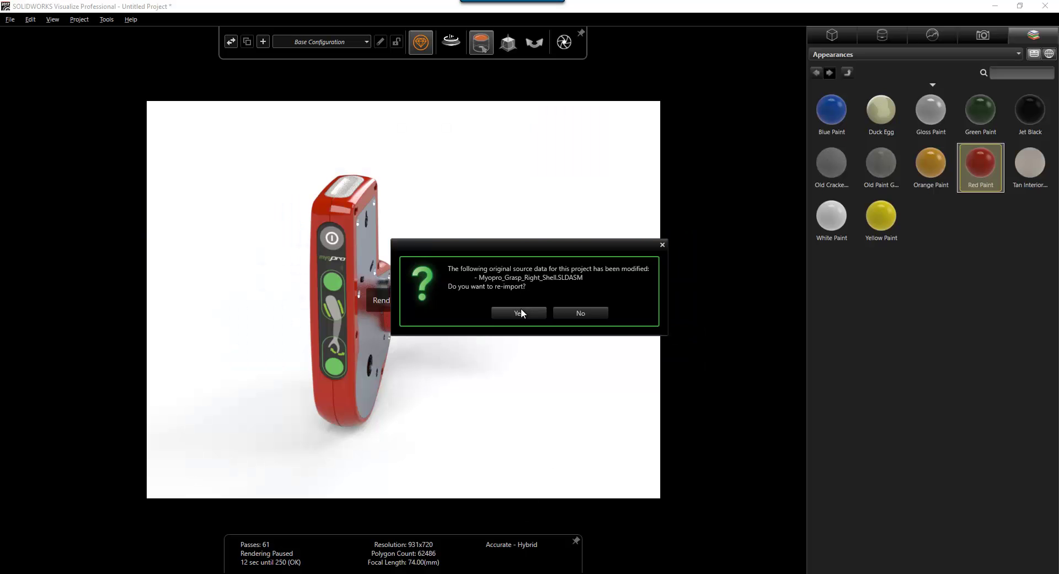
click(519, 312)
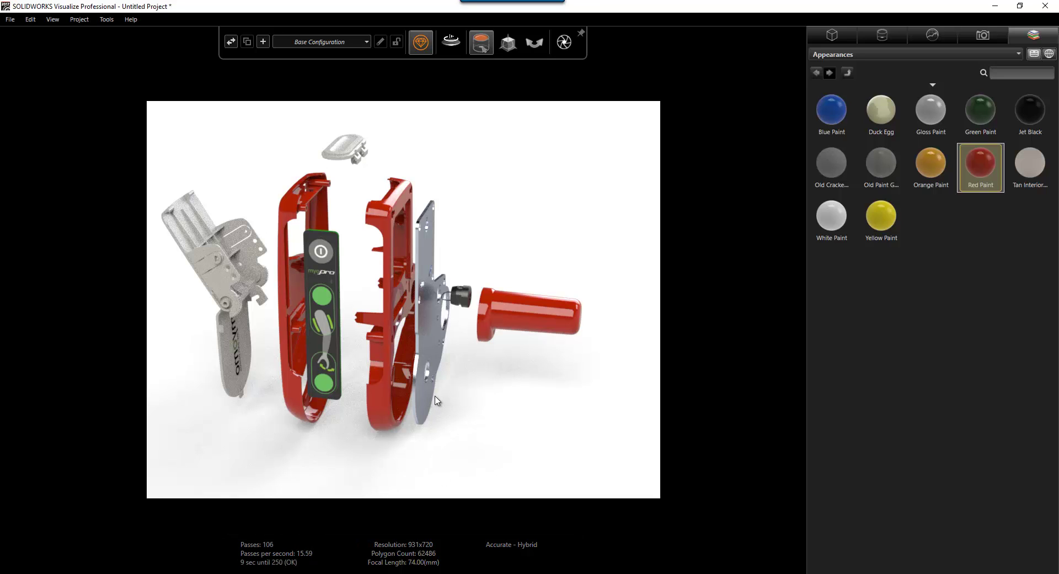
drag(377, 444, 504, 428)
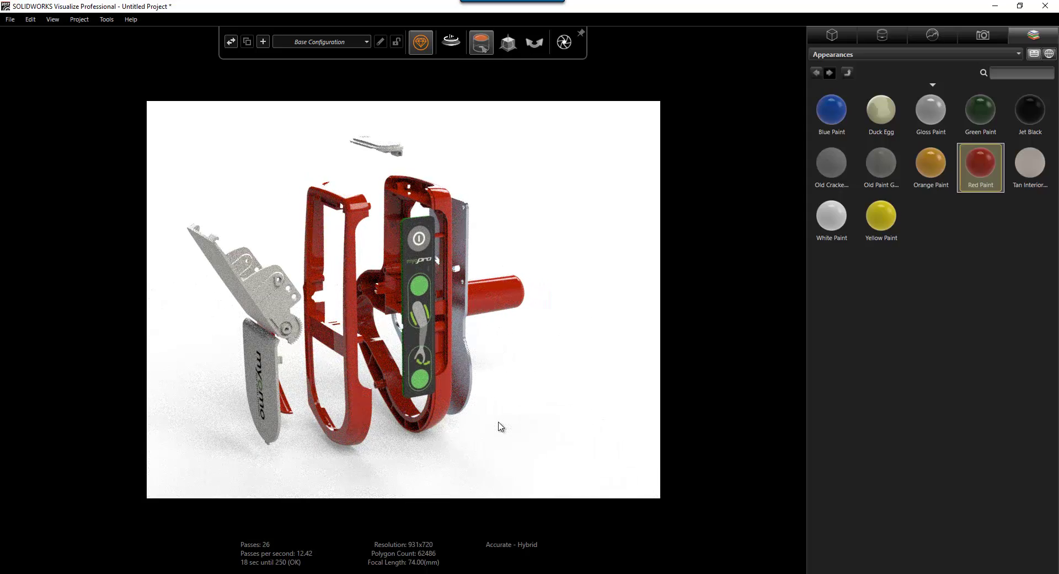
Step: Return to the PowerPoint slide show
key(alt+Tab)
key(alt+Tab)
key(alt+Tab)
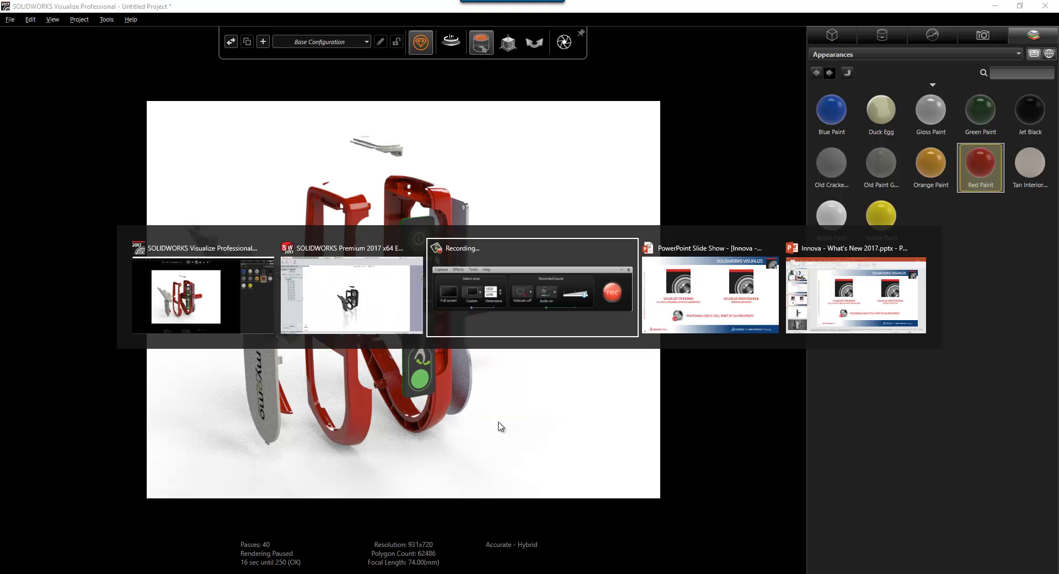